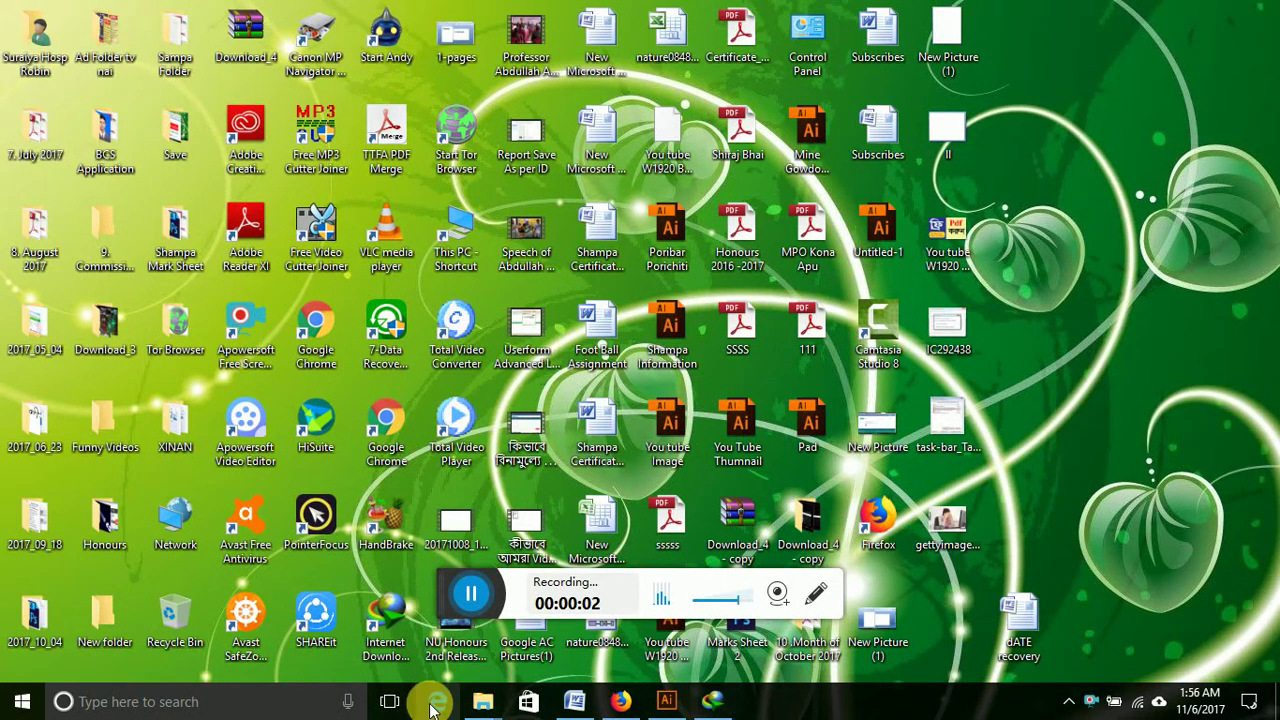
# Bring up the Subscribes document, with its red Subscribe banner, in Word.
pyautogui.click(572, 701)
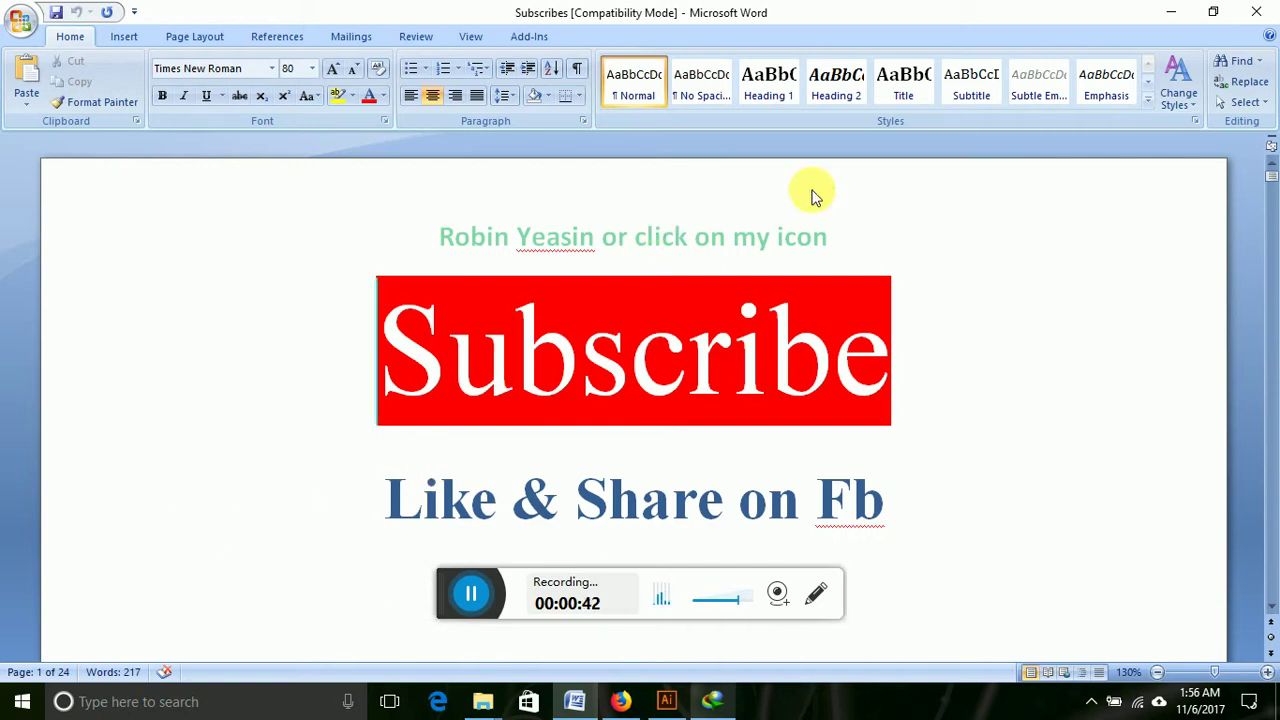
# Minimize Word and open the nature08489-s3 workbook from the desktop.
pyautogui.click(1170, 11)
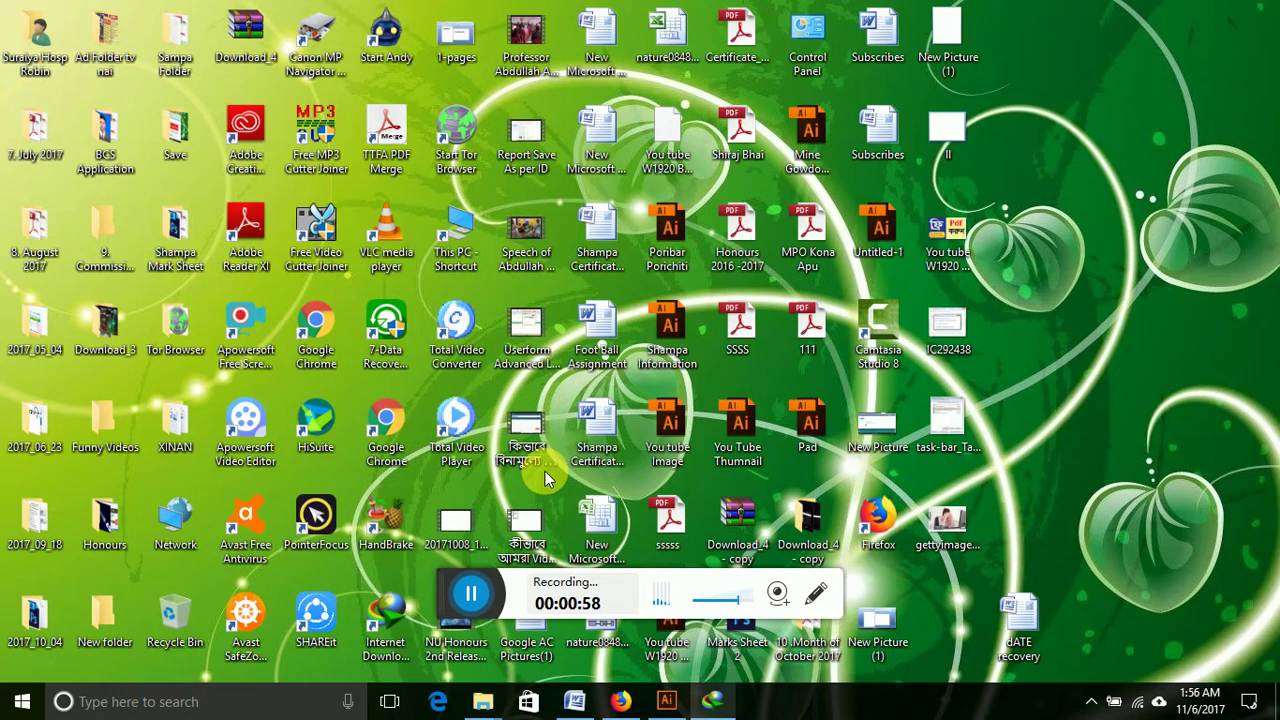
pyautogui.doubleClick(601, 638)
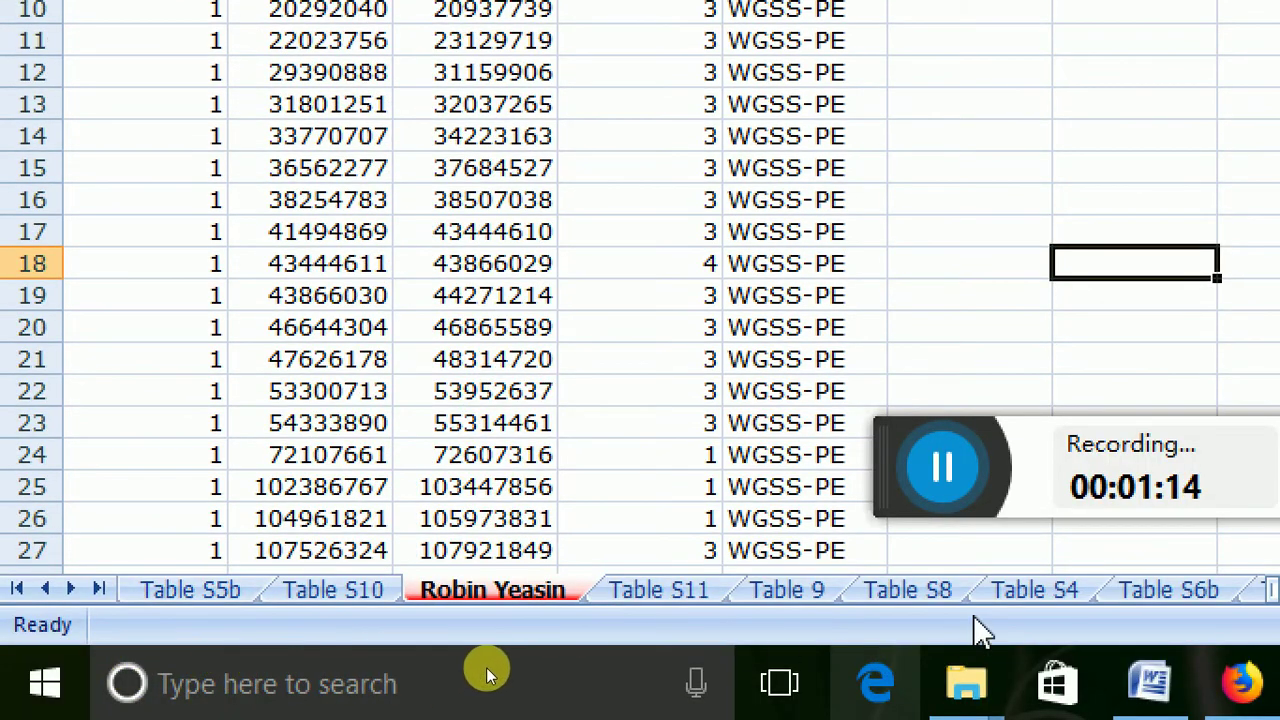
# Look through sheets Table S11, Table 9, Table S8 and Table S4, then select tissue column C.
pyautogui.click(648, 596)
pyautogui.click(797, 598)
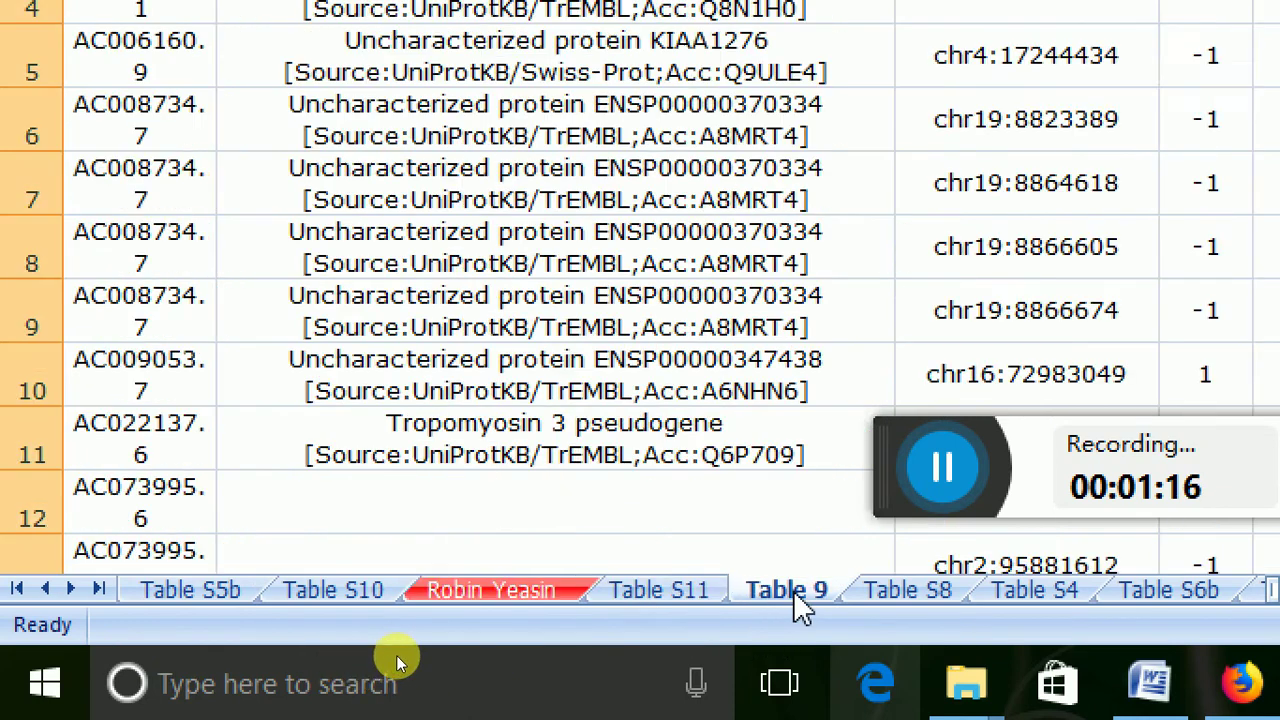
pyautogui.click(928, 598)
pyautogui.click(1040, 594)
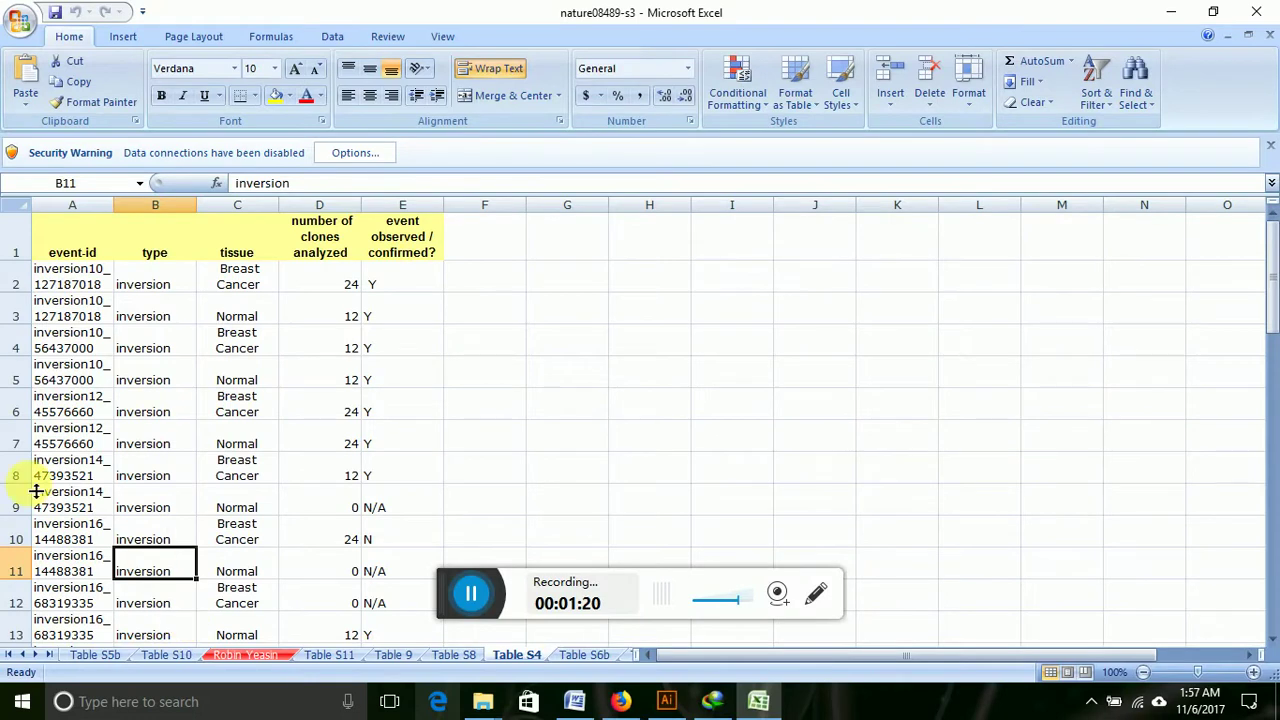
pyautogui.click(252, 210)
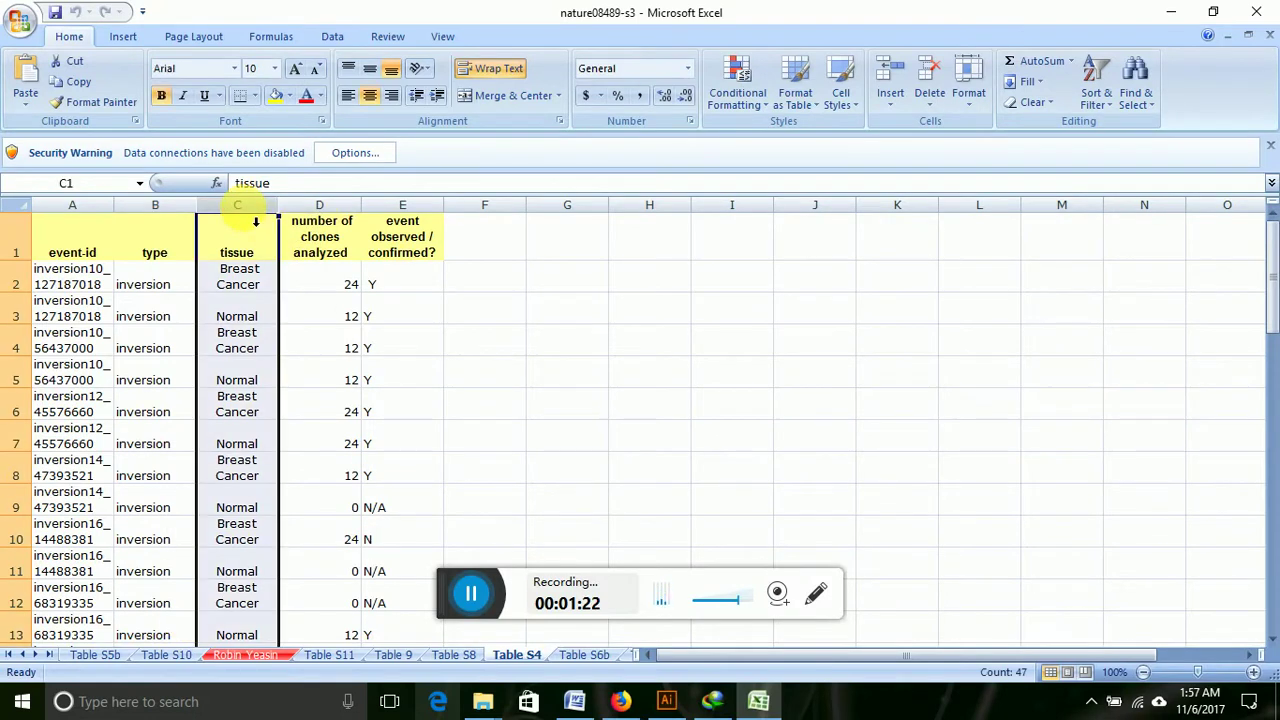
pyautogui.rightClick(255, 220)
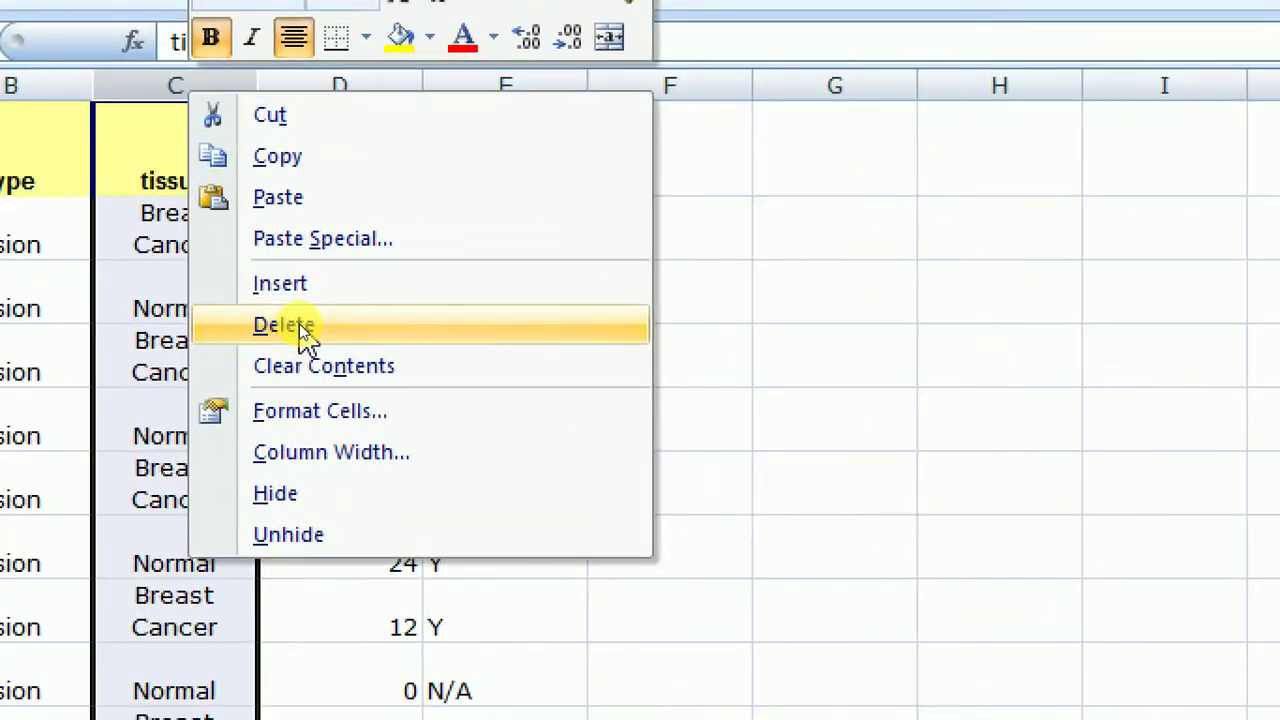
pyautogui.click(298, 326)
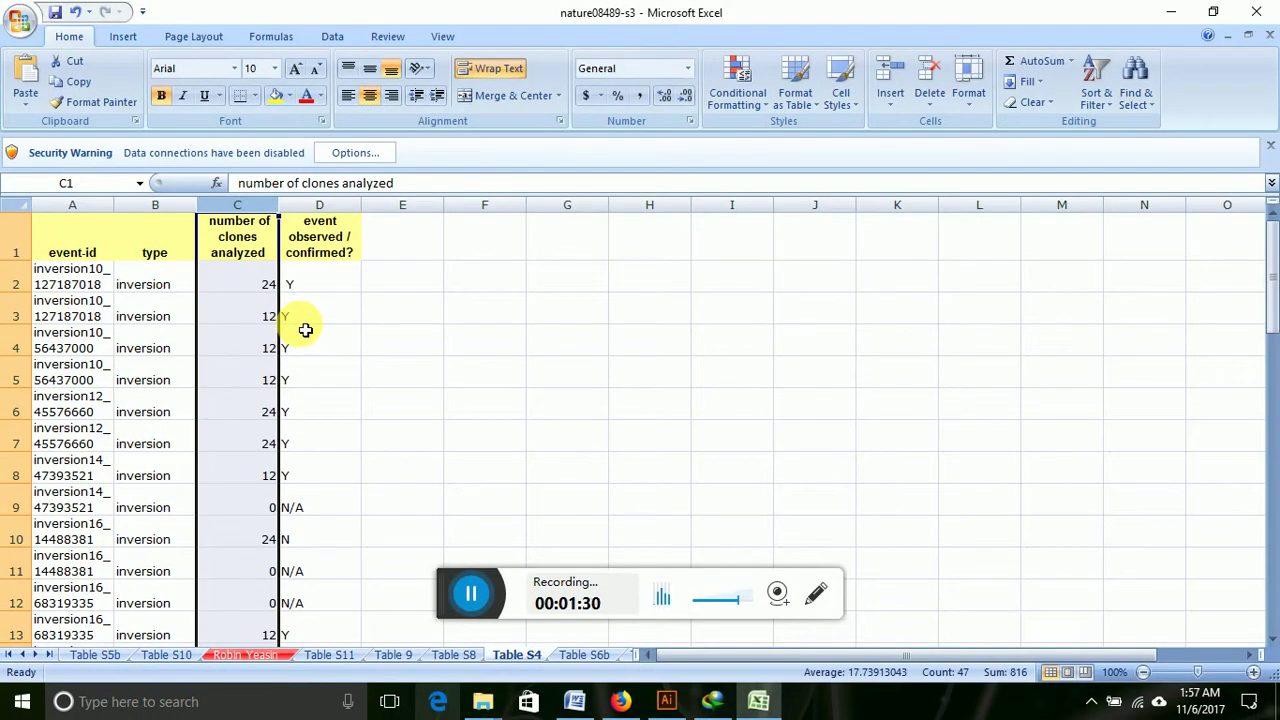
pyautogui.hotkey('ctrl', 'z')
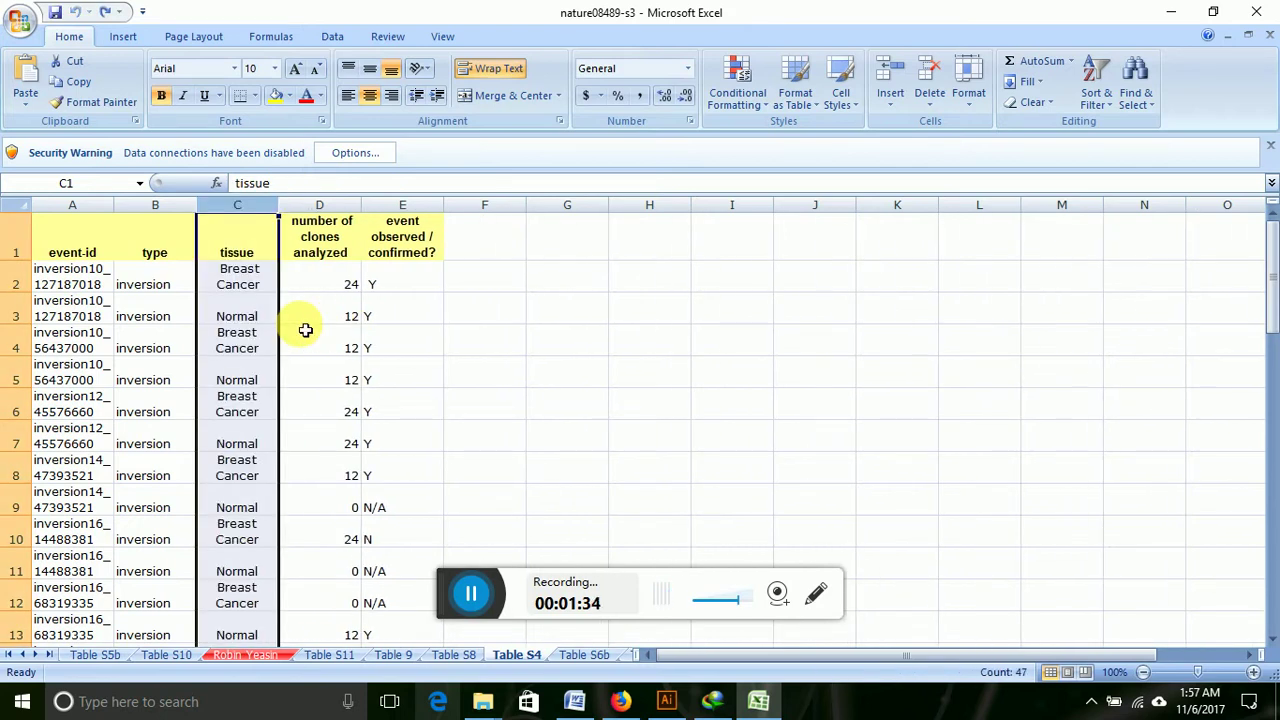
# Delete the HMM COPY NUMBER PREDICTIONS sheet, confirming the permanent deletion.
pyautogui.click(276, 653)
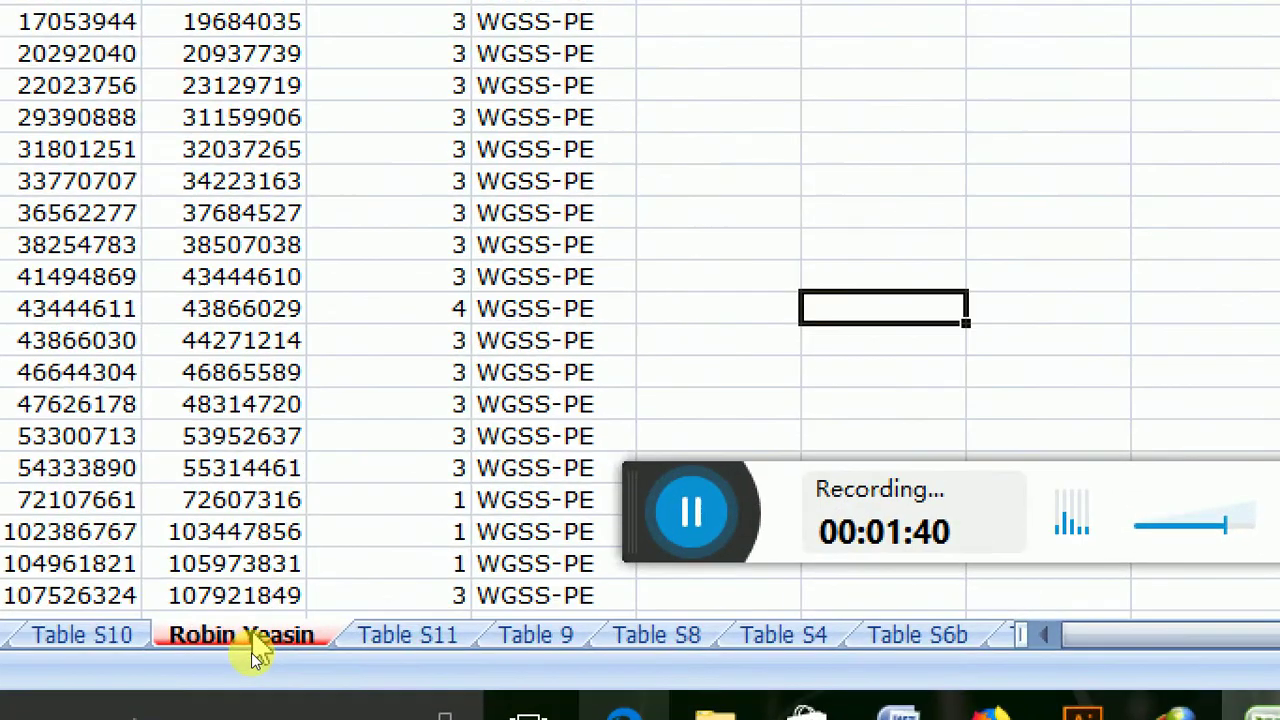
pyautogui.rightClick(251, 657)
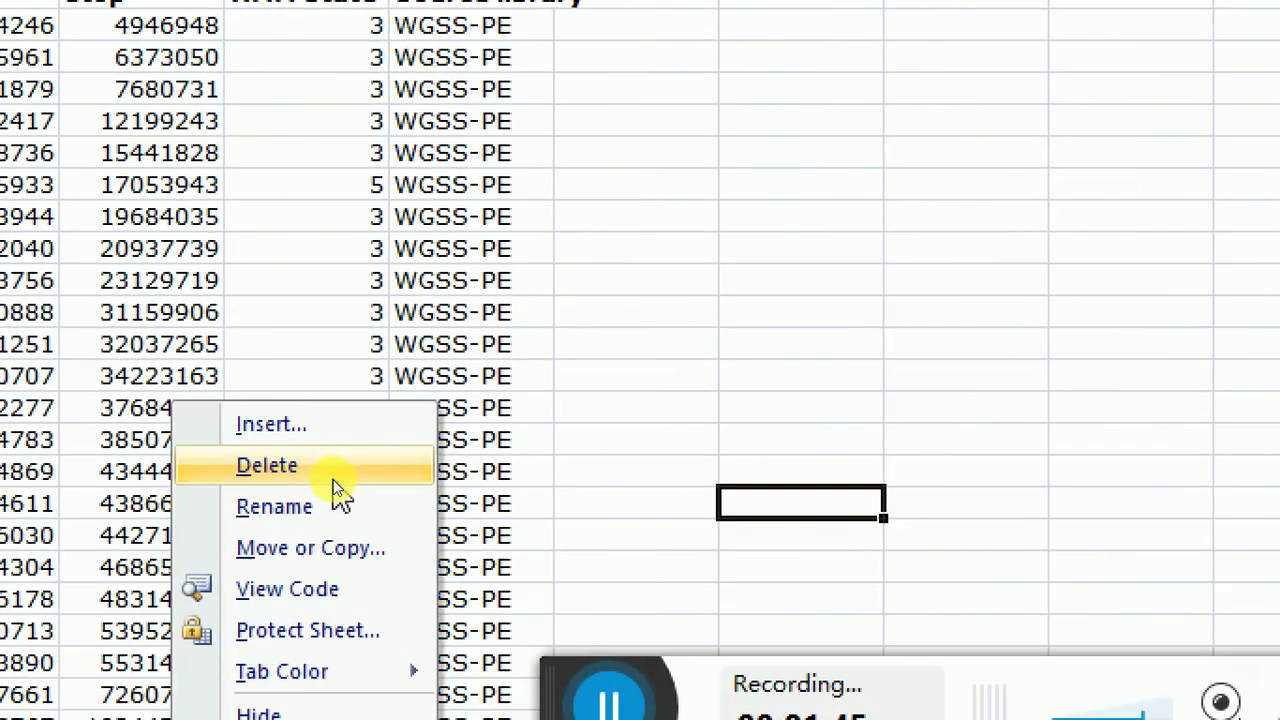
pyautogui.click(335, 484)
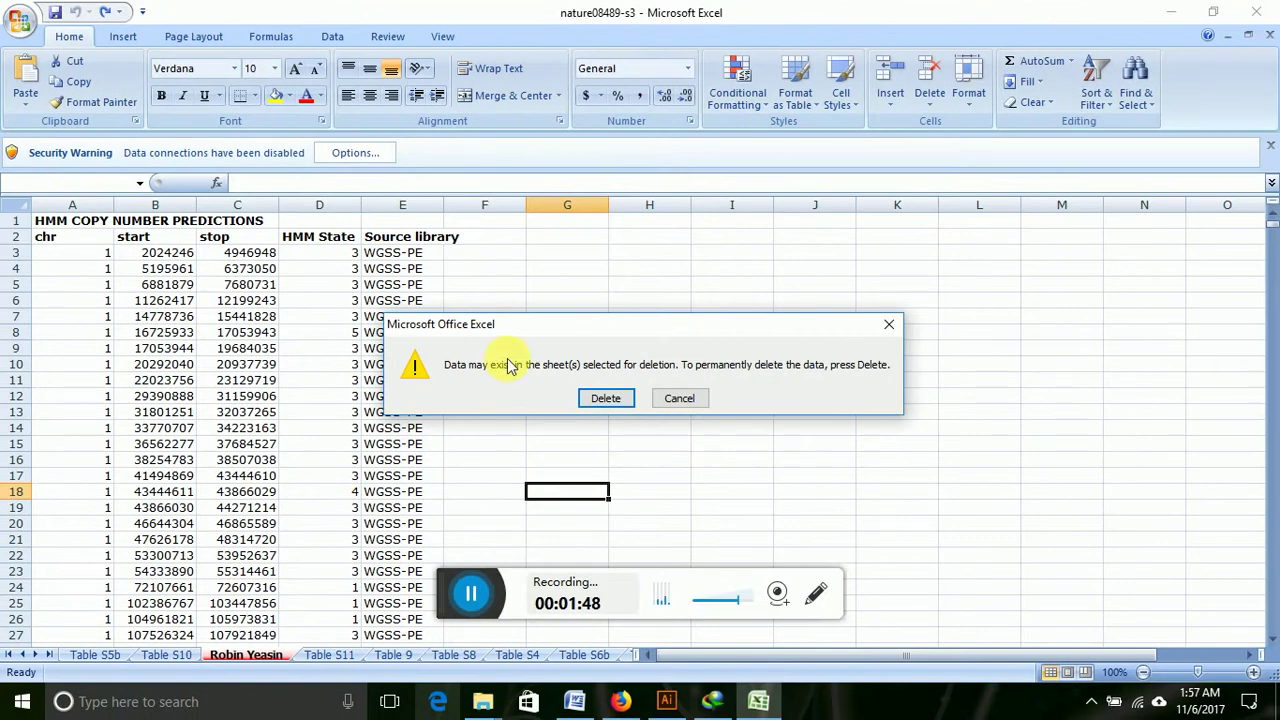
pyautogui.click(607, 401)
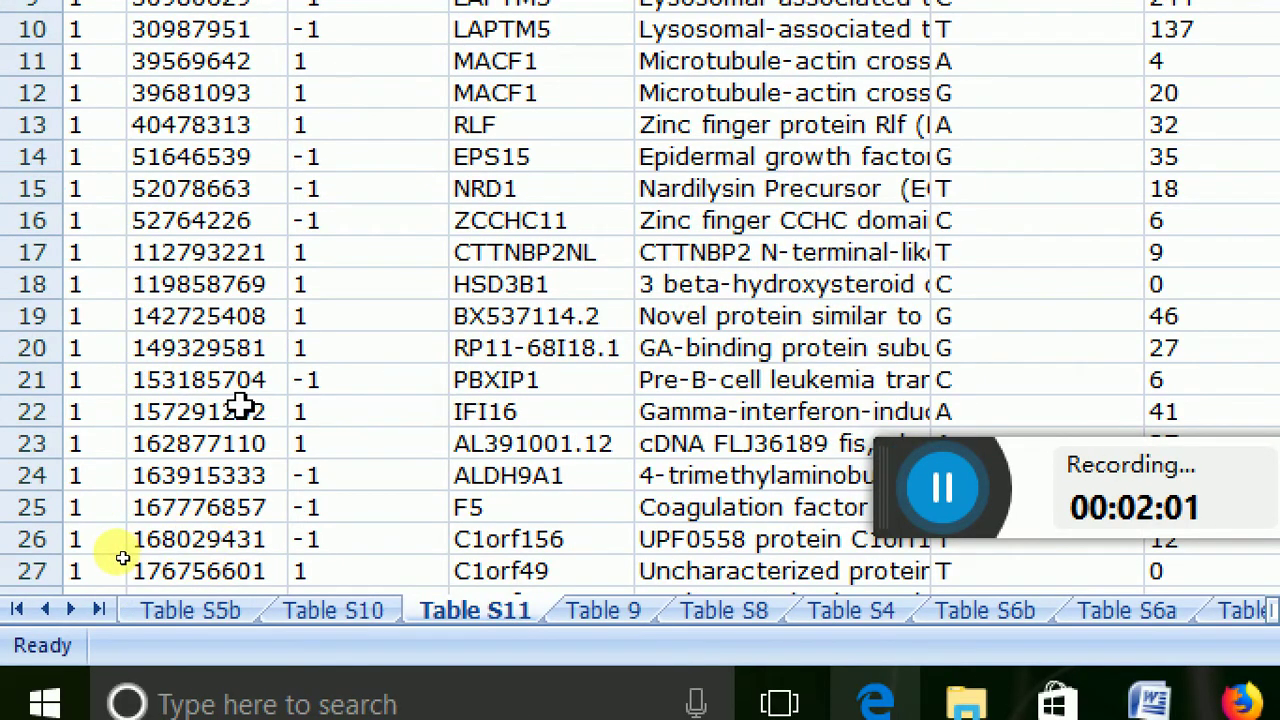
pyautogui.click(240, 380)
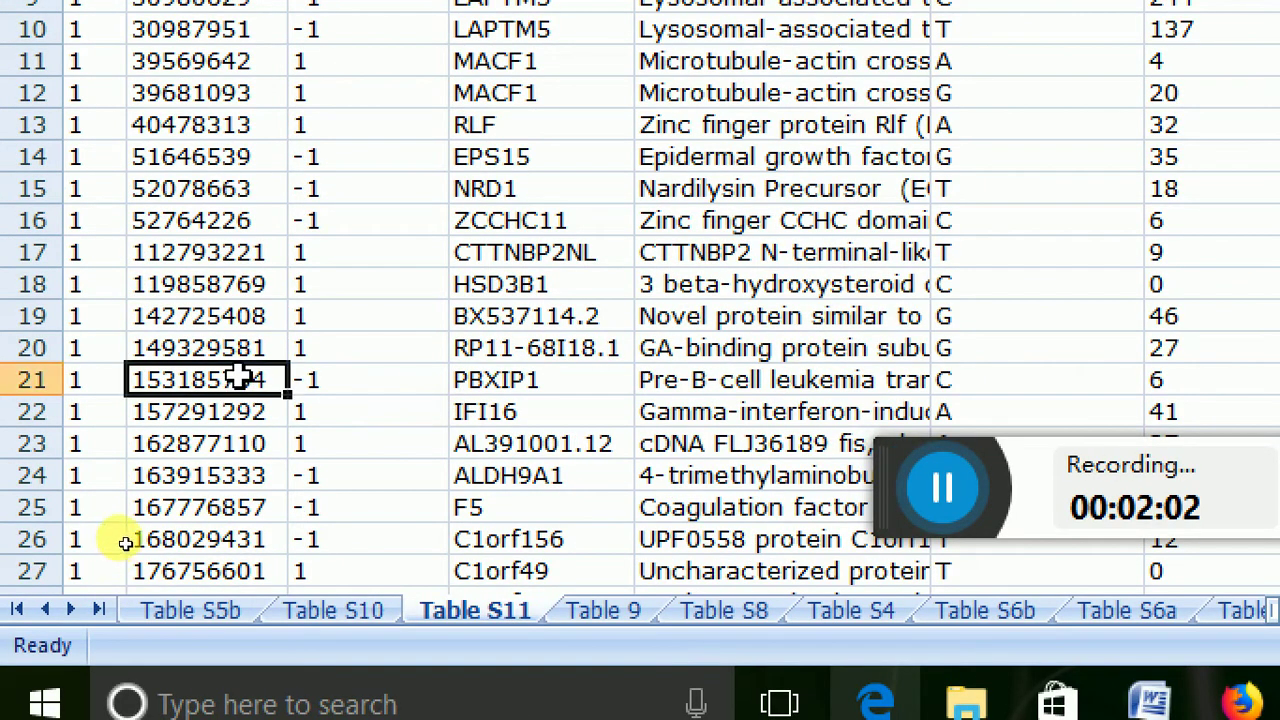
pyautogui.press('BackSpace')
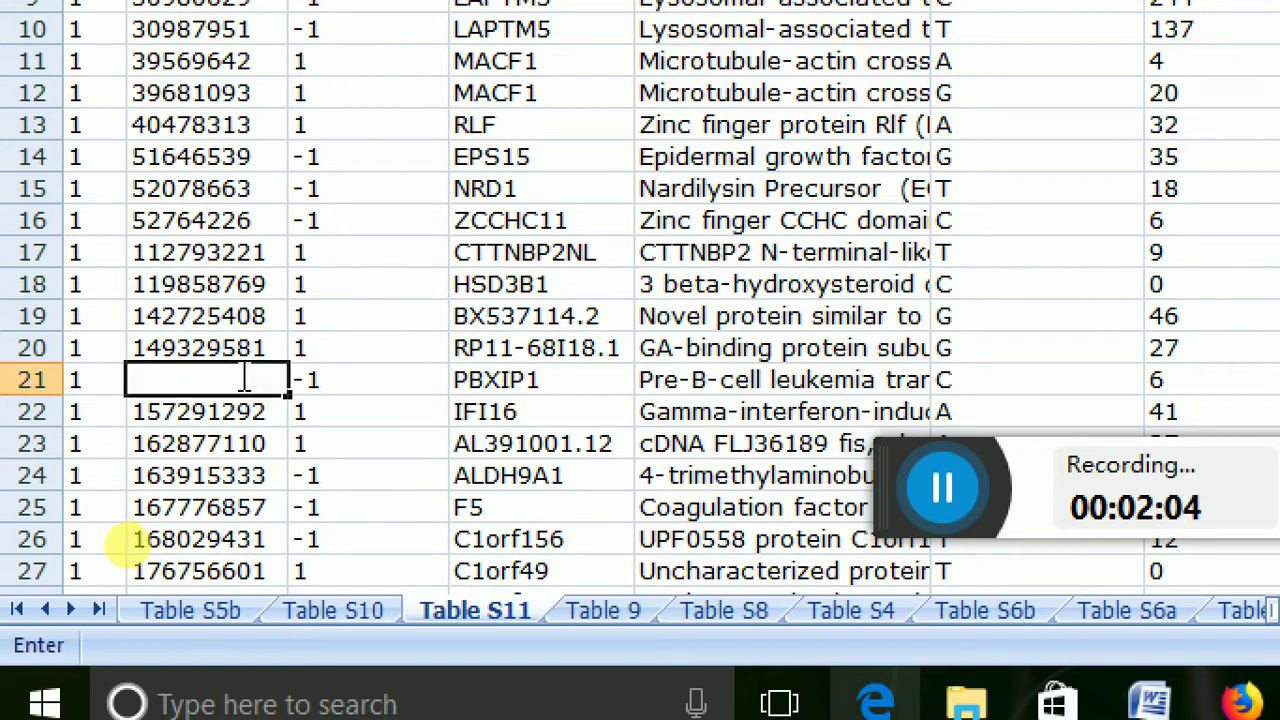
pyautogui.hotkey('ctrl', 'z')
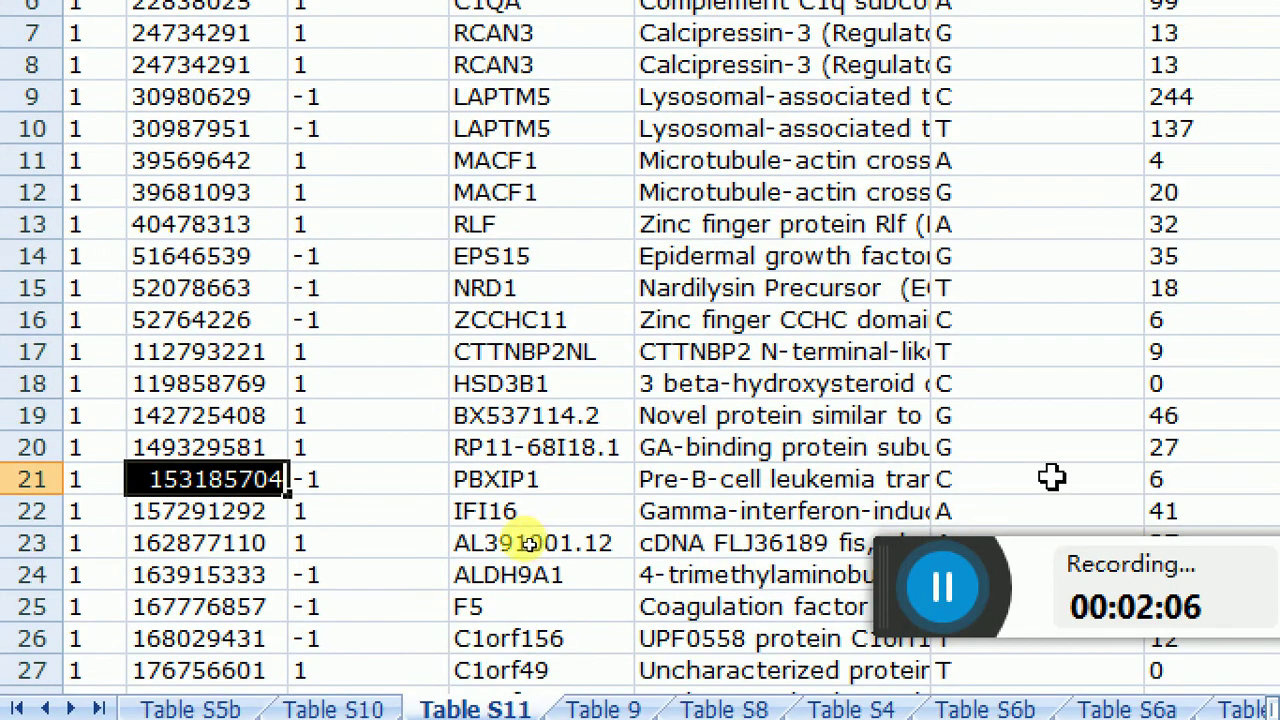
pyautogui.click(1051, 477)
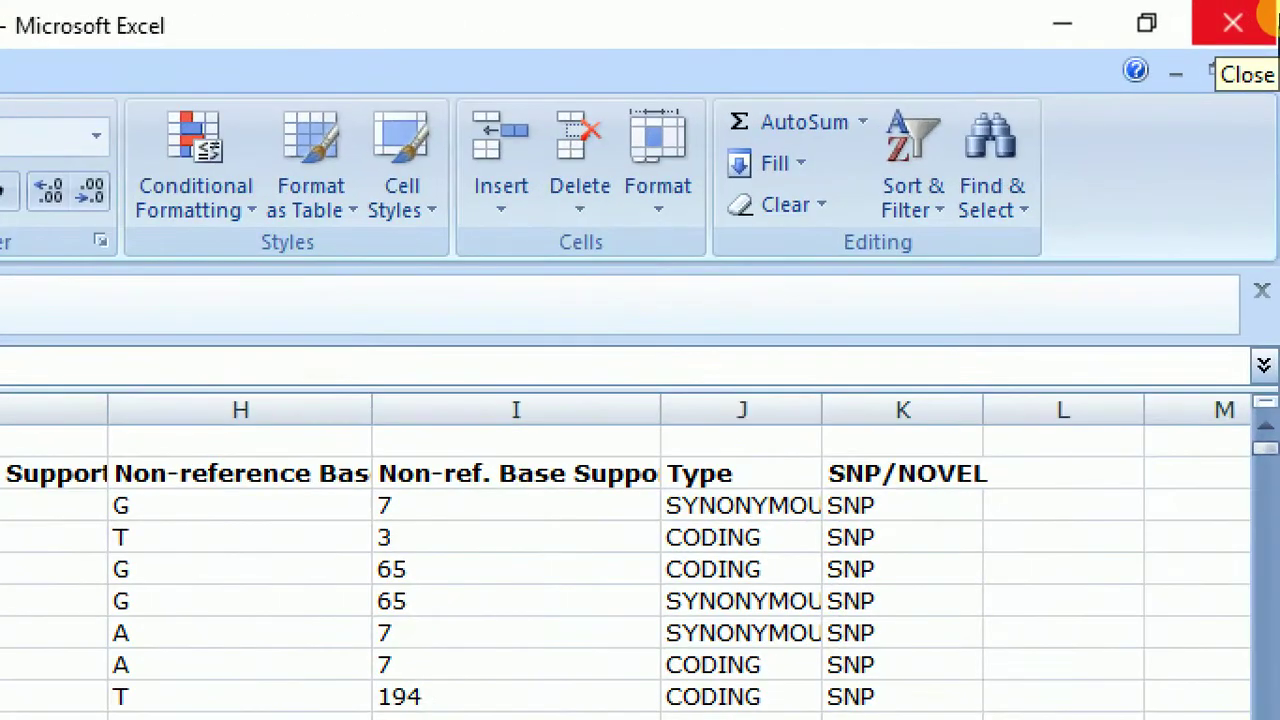
# Close the nature08489-s3 workbook, declining to save changes.
pyautogui.click(1272, 18)
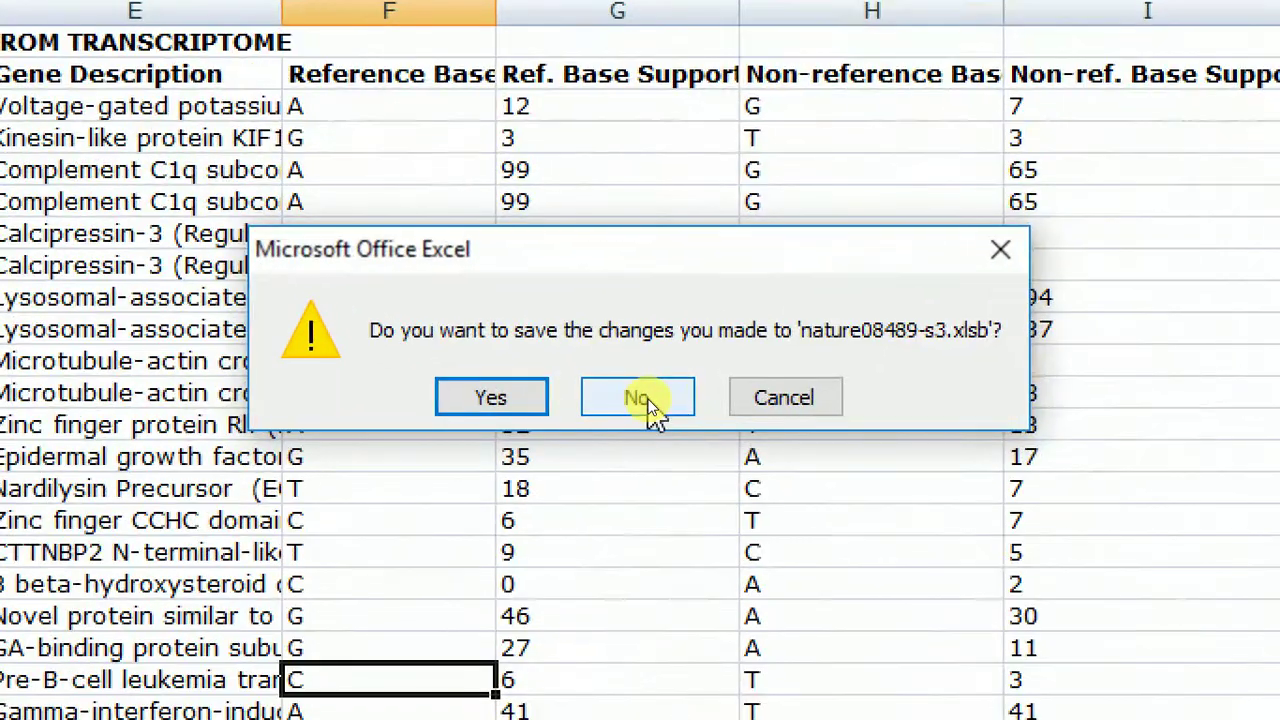
pyautogui.click(645, 399)
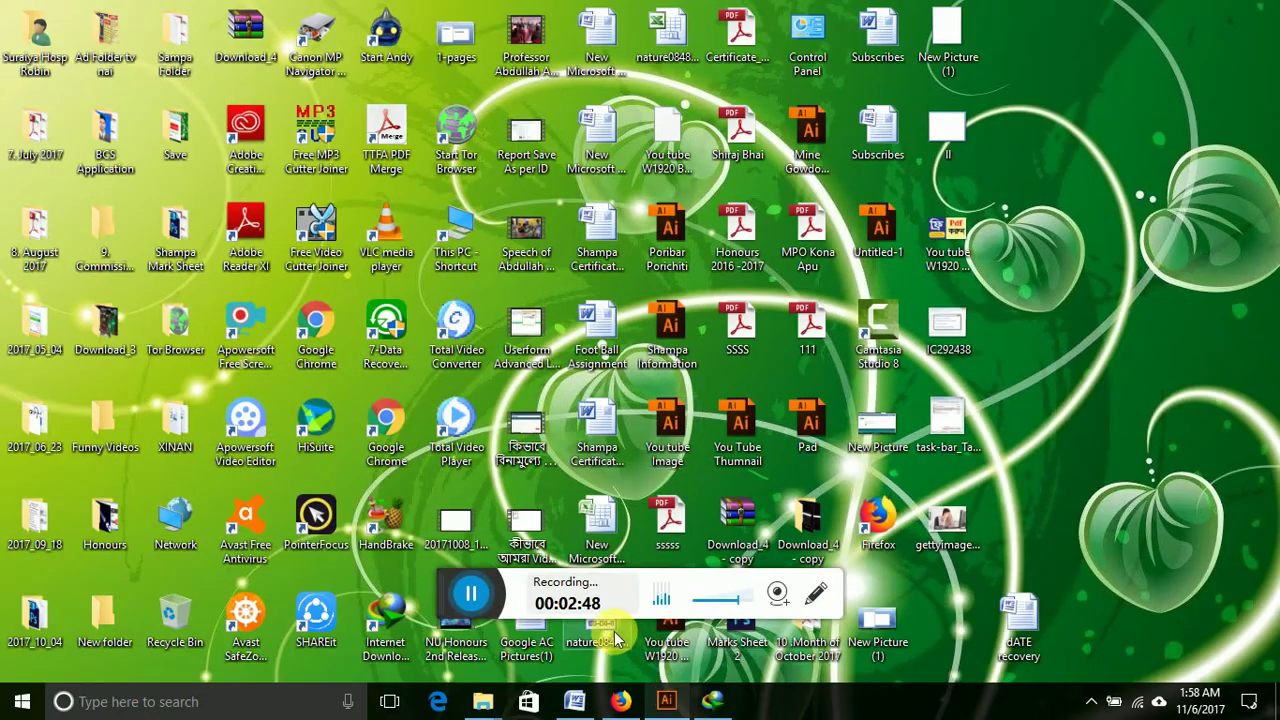
# Reopen nature08489-s3 from the desktop, restoring the HMM COPY NUMBER PREDICTIONS sheet.
pyautogui.doubleClick(584, 645)
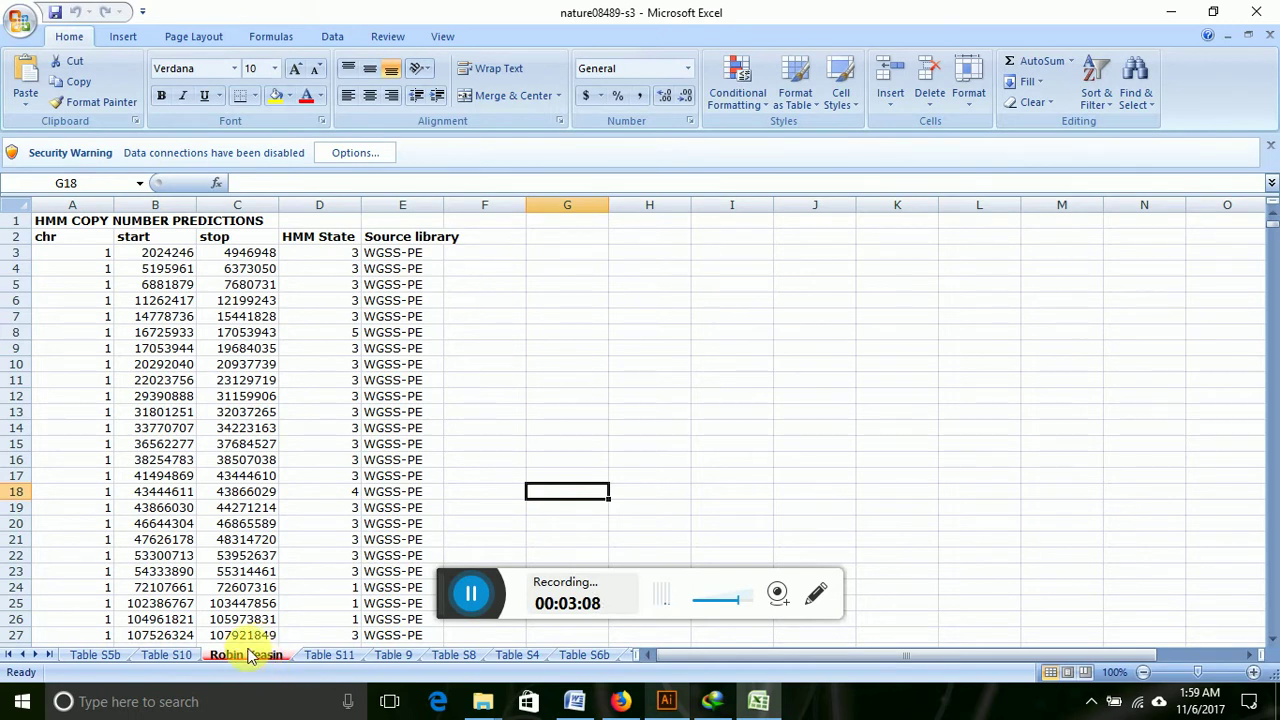
# Delete the HMM COPY NUMBER PREDICTIONS sheet again from its tab's context menu, confirming the deletion.
pyautogui.rightClick(252, 652)
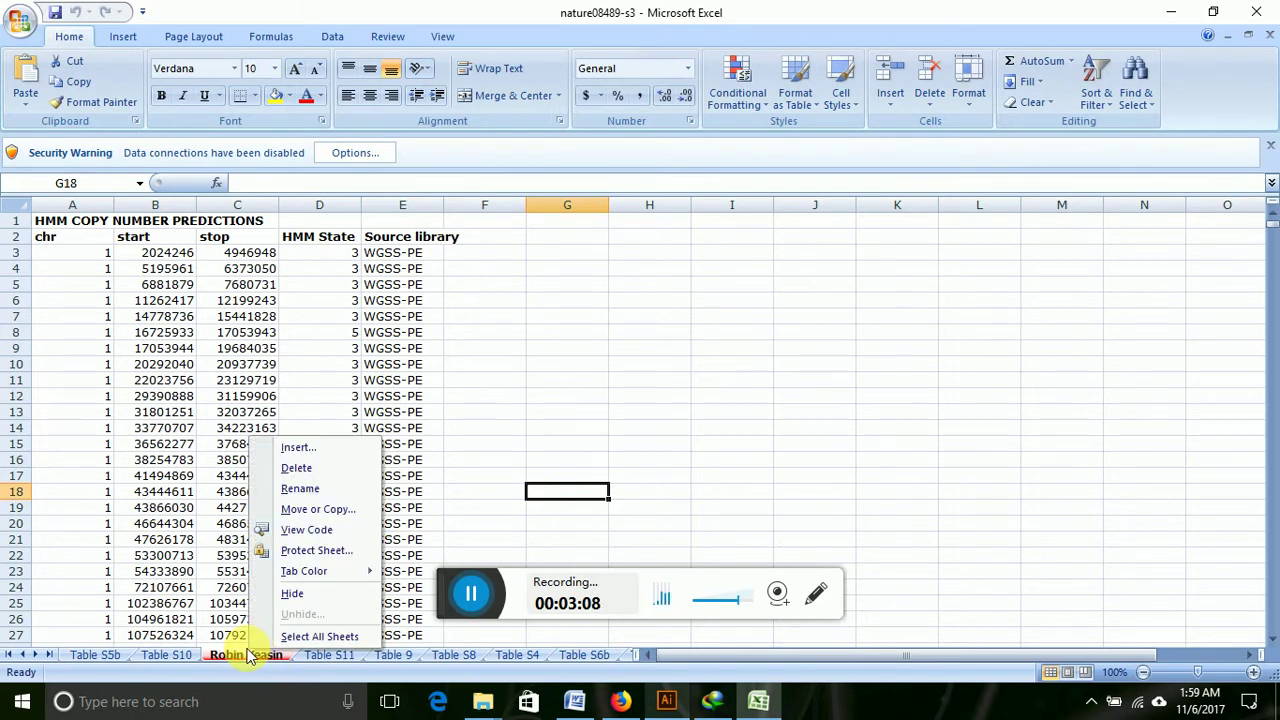
pyautogui.click(312, 470)
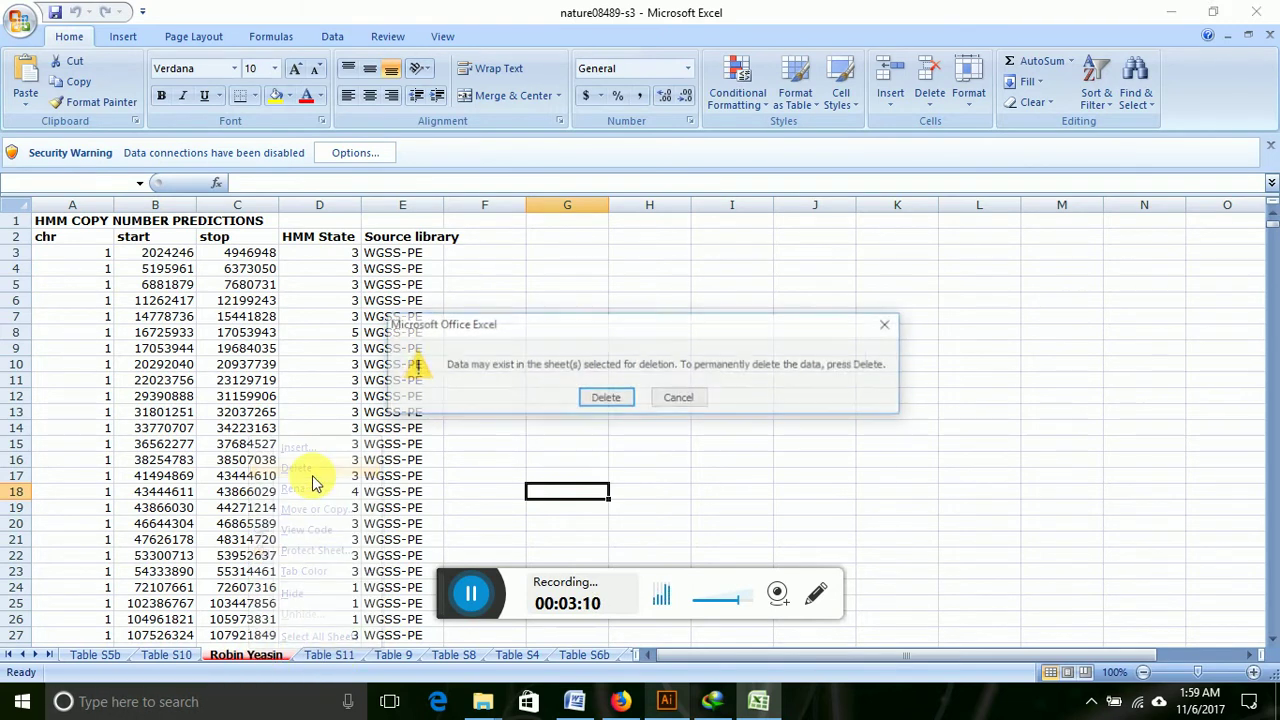
pyautogui.click(606, 398)
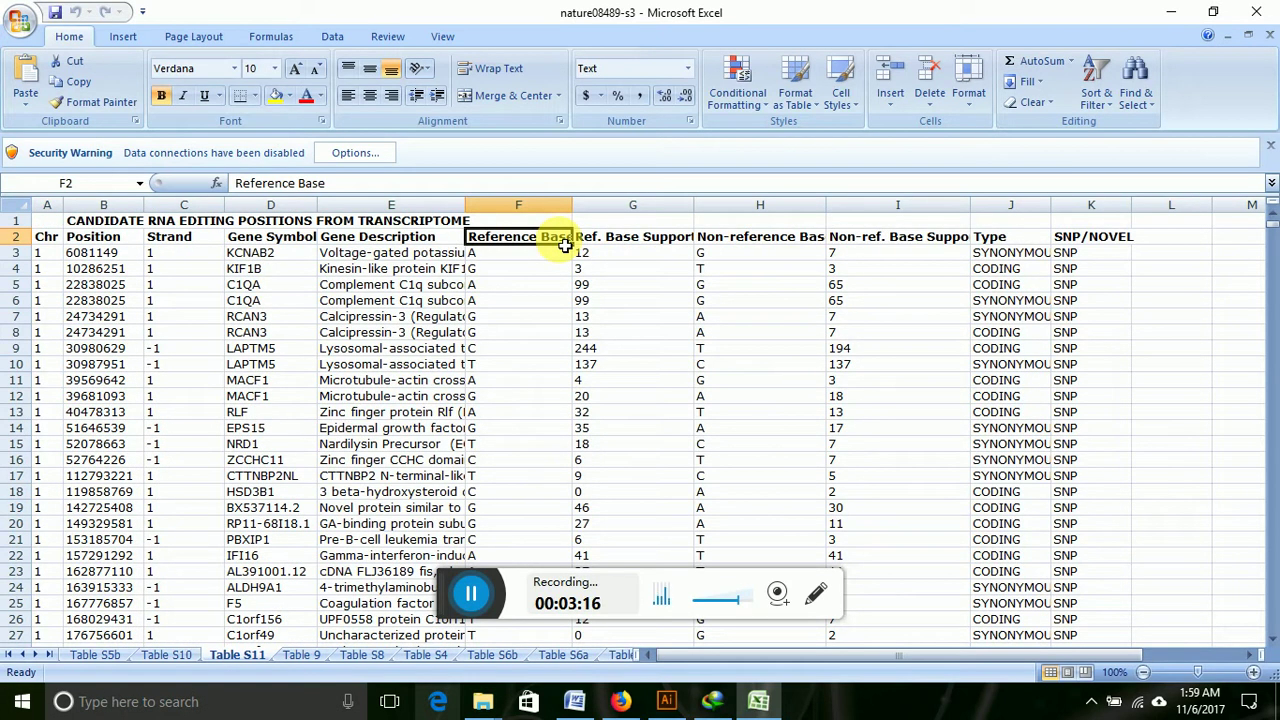
pyautogui.click(20, 22)
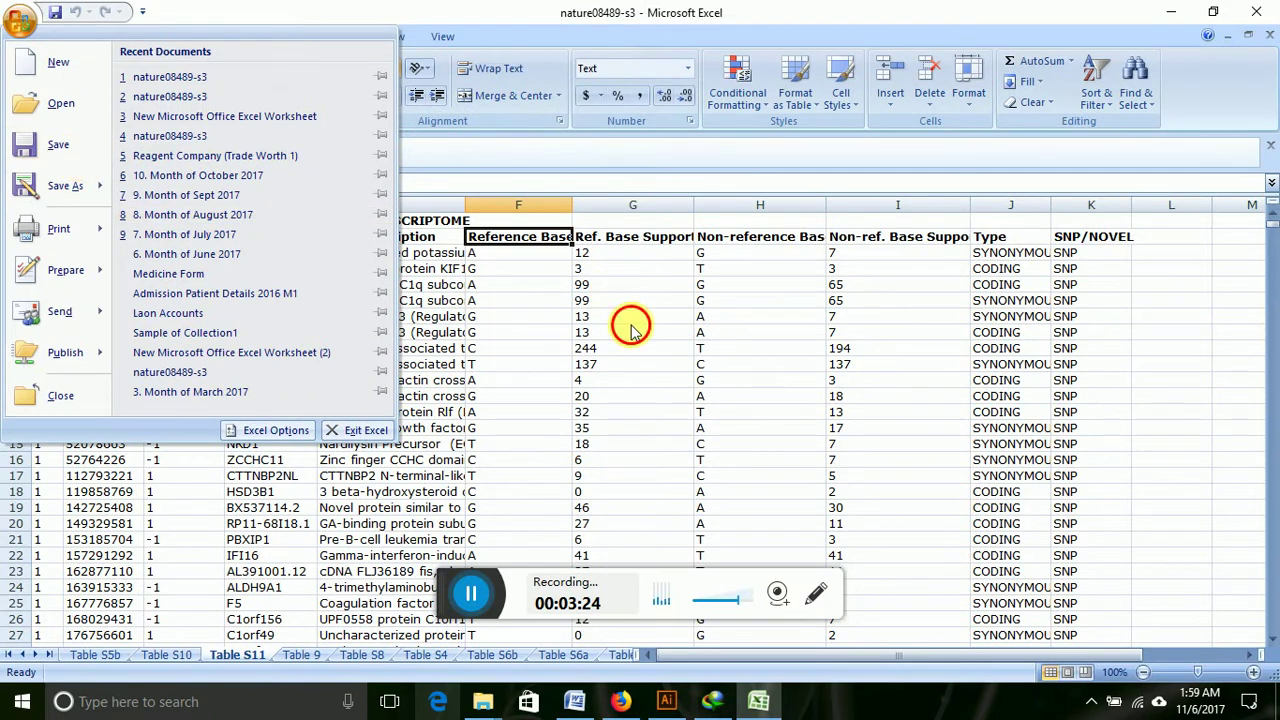
# Exit Excel and discard the sheet deletion without saving.
pyautogui.click(551, 254)
pyautogui.click(1256, 12)
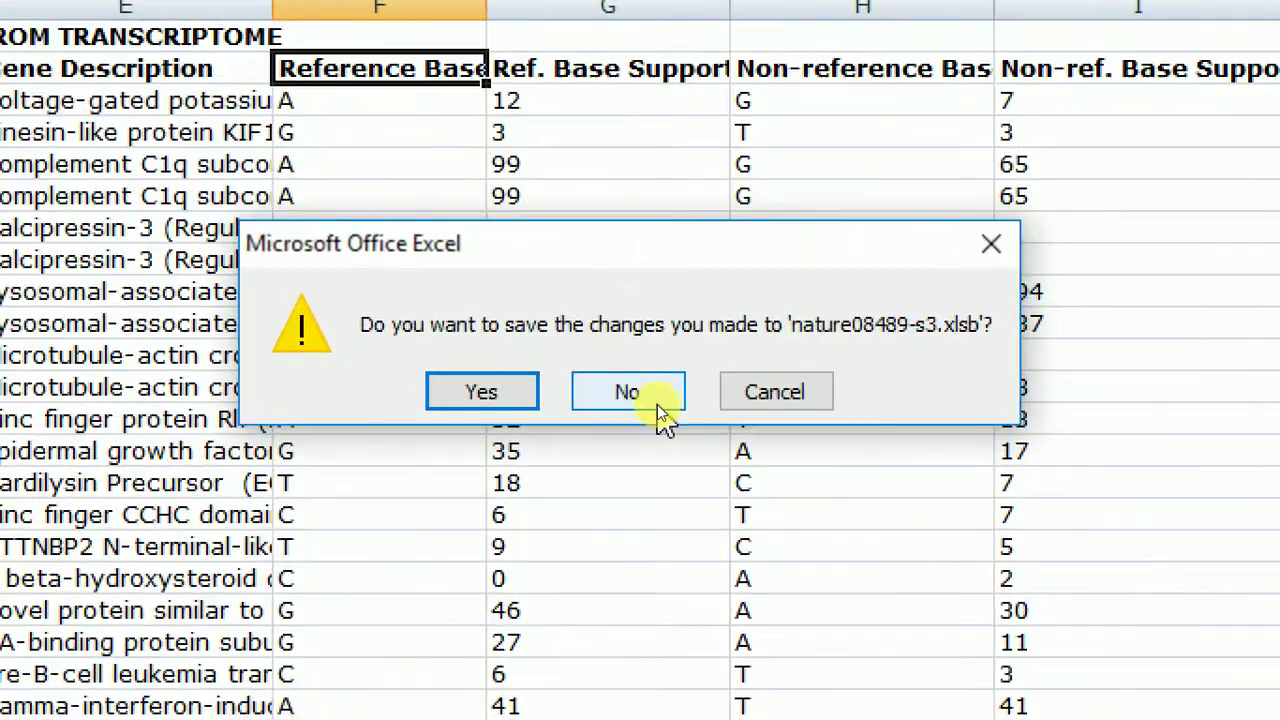
pyautogui.click(657, 405)
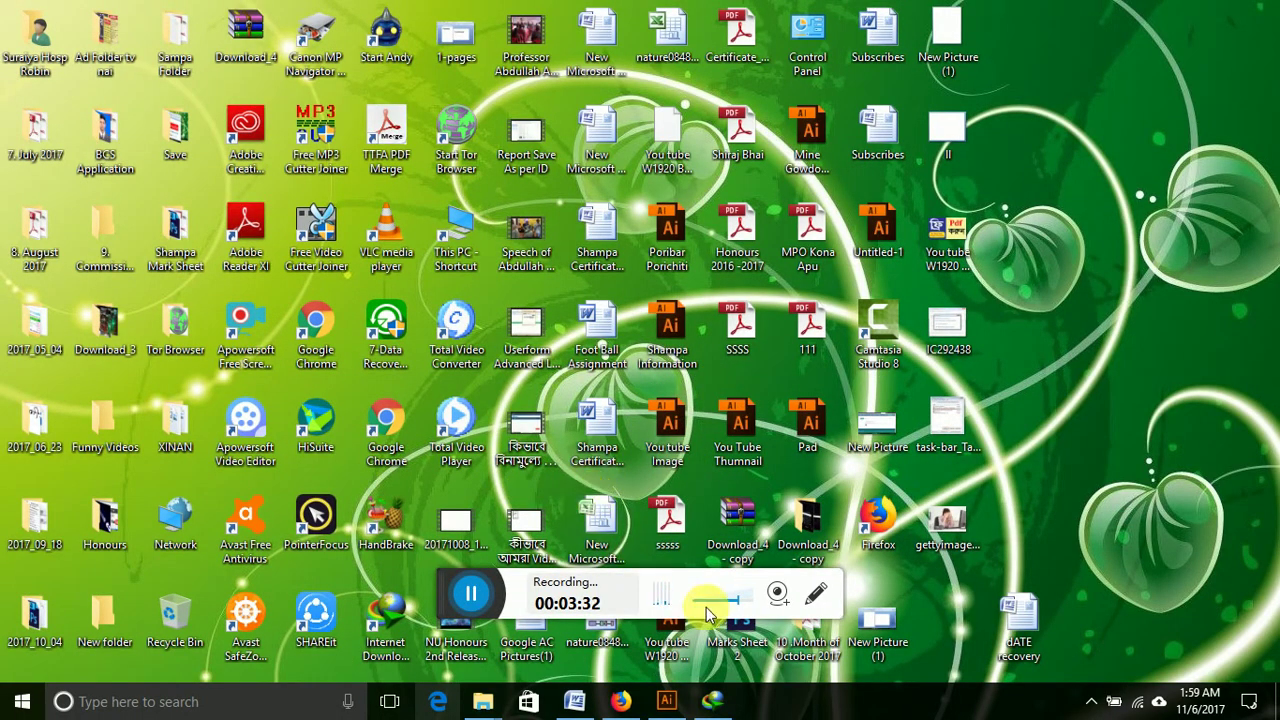
# Reopen nature08489-s3 to confirm the HMM COPY NUMBER PREDICTIONS sheet is intact.
pyautogui.doubleClick(610, 645)
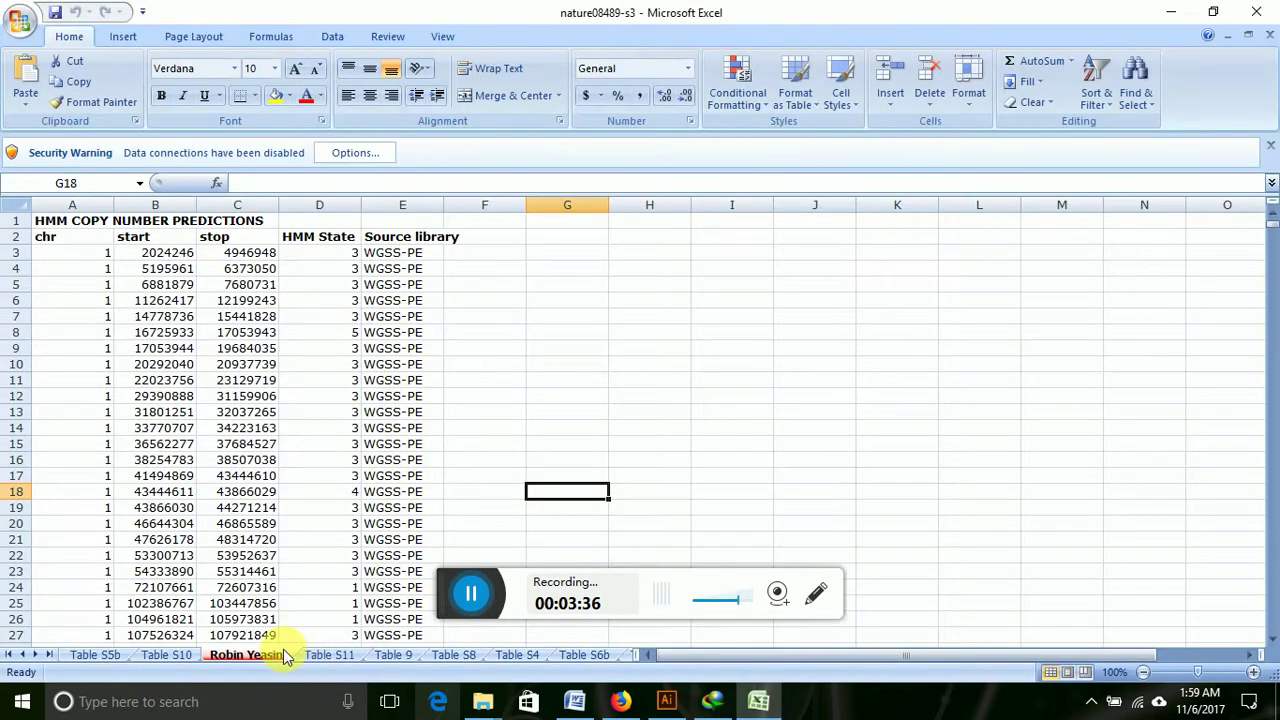